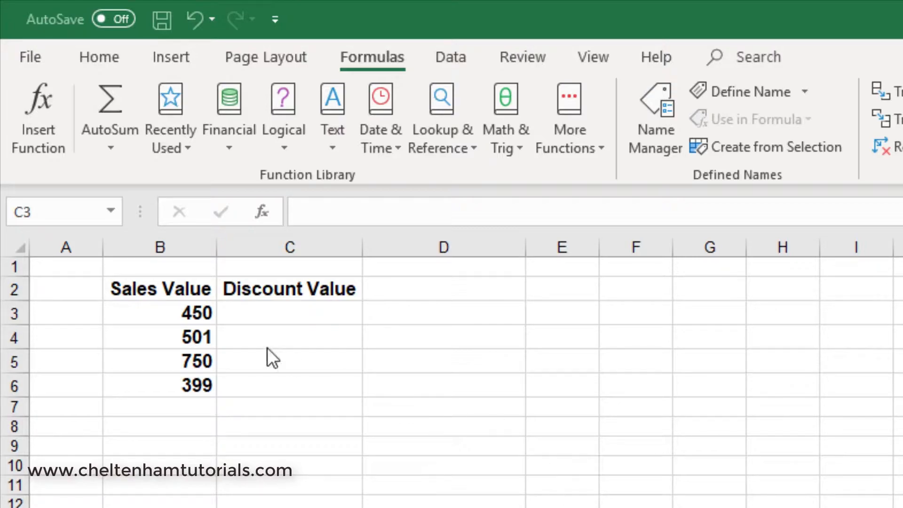
- Insert an IF function in C3 with logical test B3>500, value if true B3*5% and value if false 0
{"action": "left_click", "coordinate": [306, 320]}
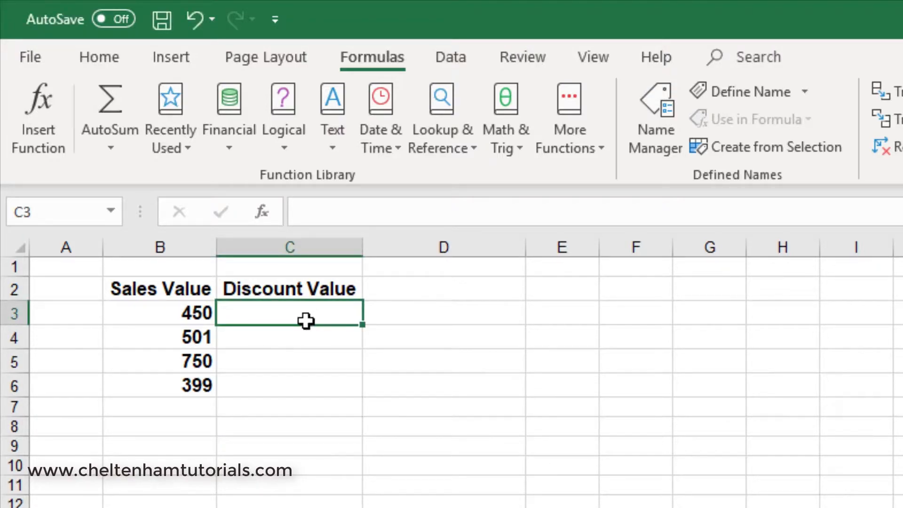
{"action": "left_click", "coordinate": [382, 65]}
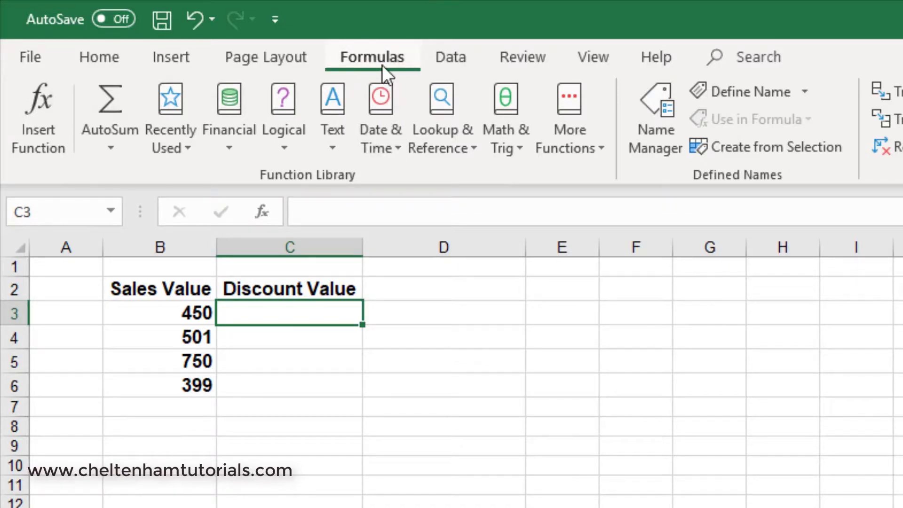
{"action": "left_click", "coordinate": [283, 109]}
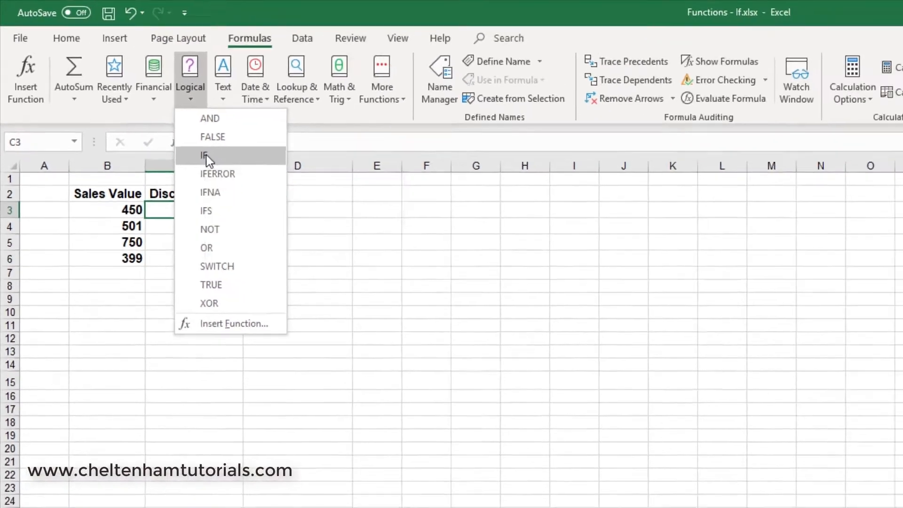
{"action": "left_click", "coordinate": [306, 232]}
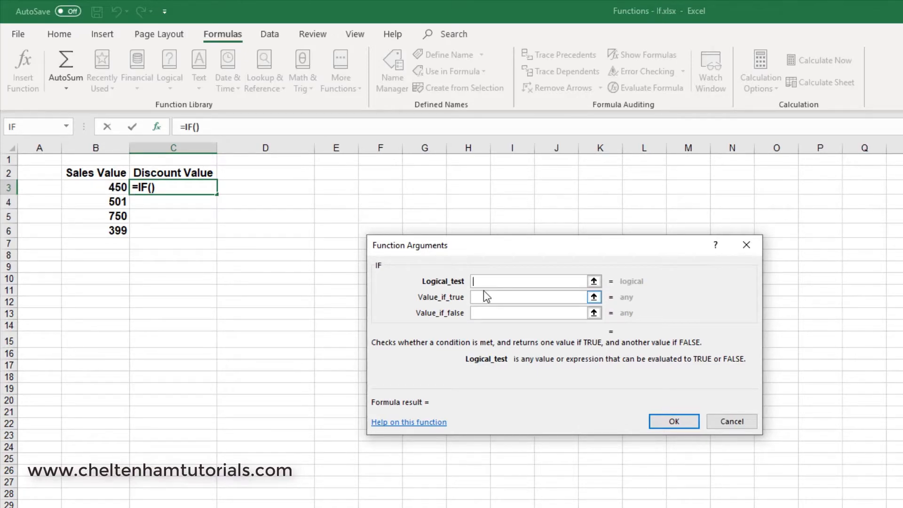
{"action": "type", "text": "B3>500"}
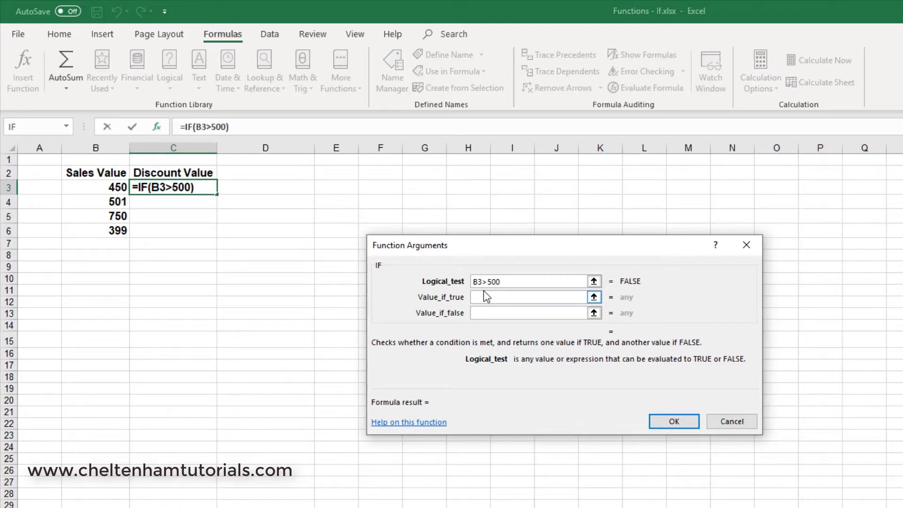
{"action": "left_click", "coordinate": [486, 297]}
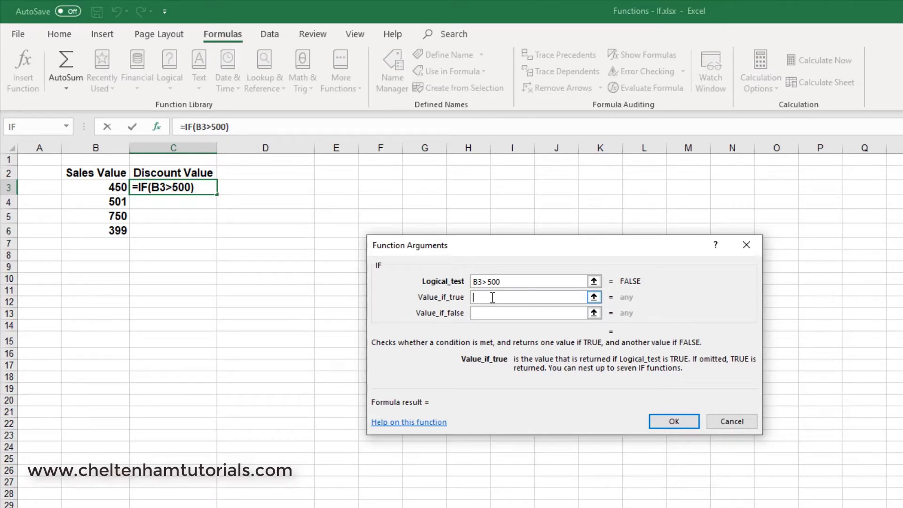
{"action": "type", "text": "B3*5%"}
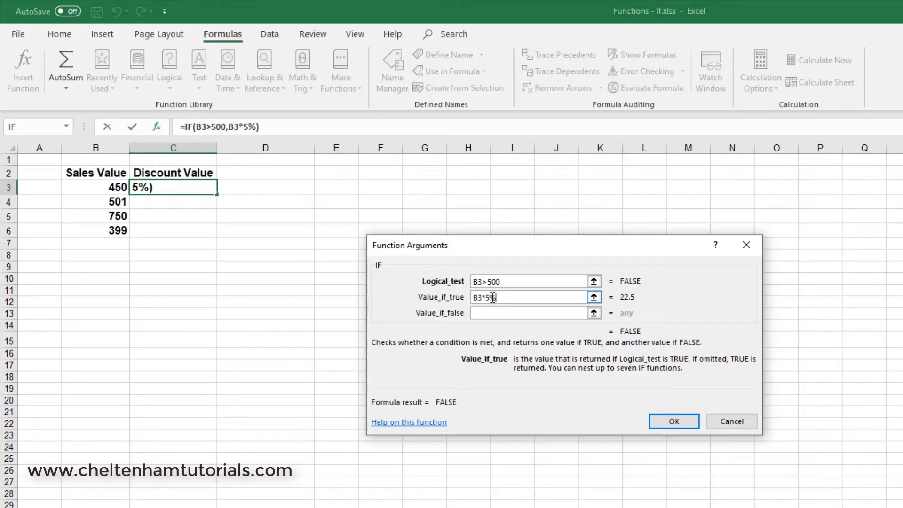
{"action": "left_click", "coordinate": [497, 314]}
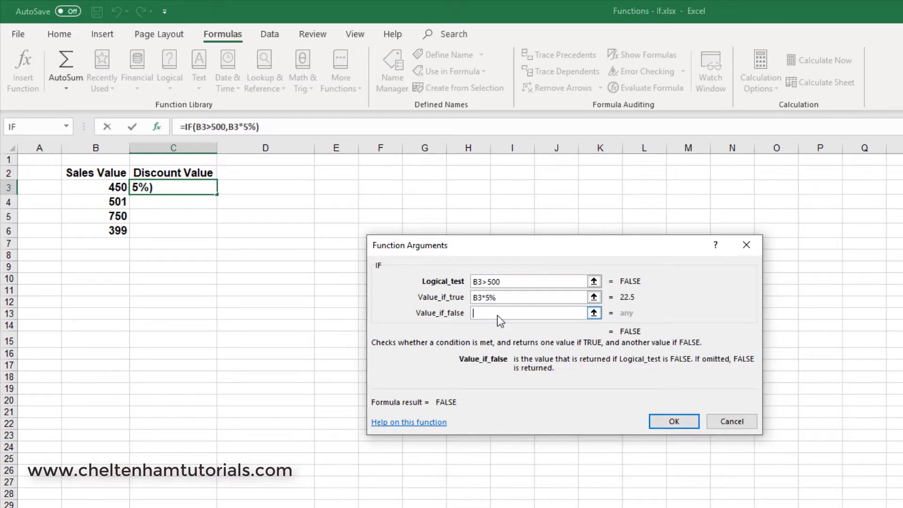
{"action": "type", "text": "0"}
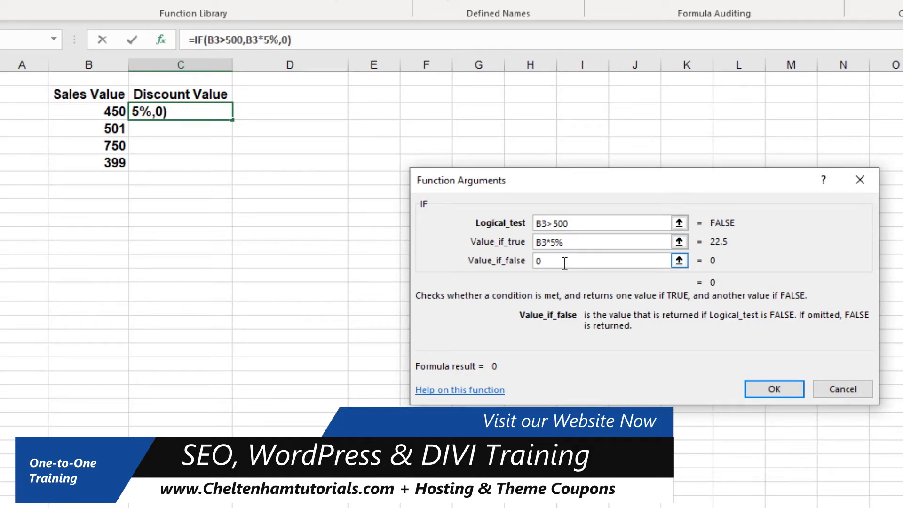
{"action": "left_click", "coordinate": [783, 391]}
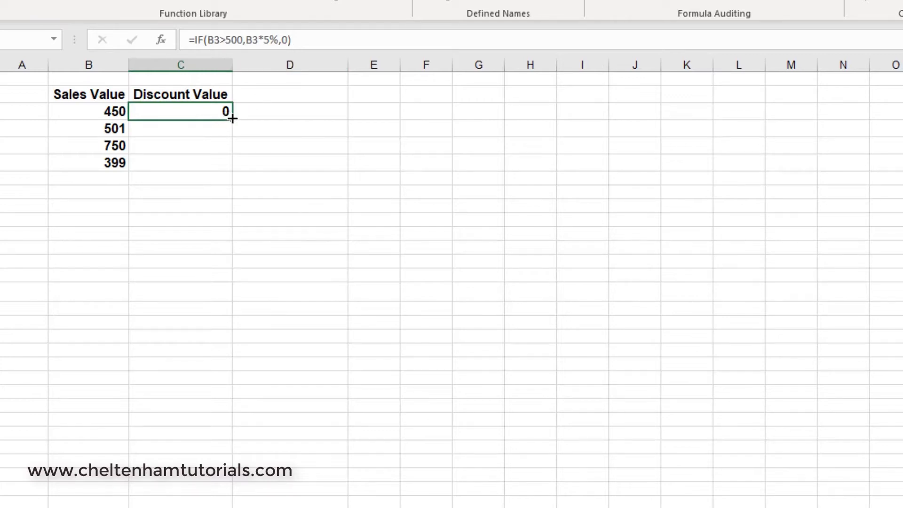
- Fill the discount formula from C3 down to C6 and check the copied formulas against the sales values
{"action": "left_click_drag", "start_coordinate": [233, 118], "coordinate": [231, 169]}
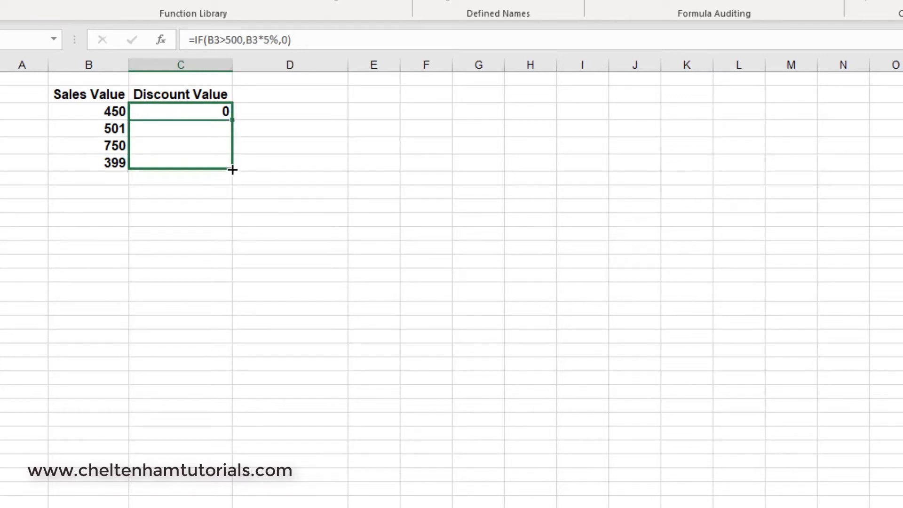
{"action": "left_click", "coordinate": [354, 215]}
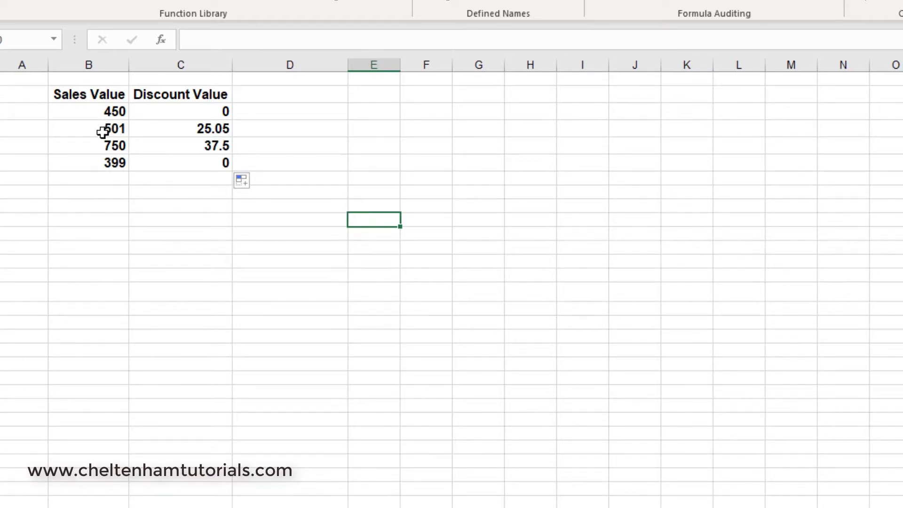
{"action": "left_click", "coordinate": [198, 132]}
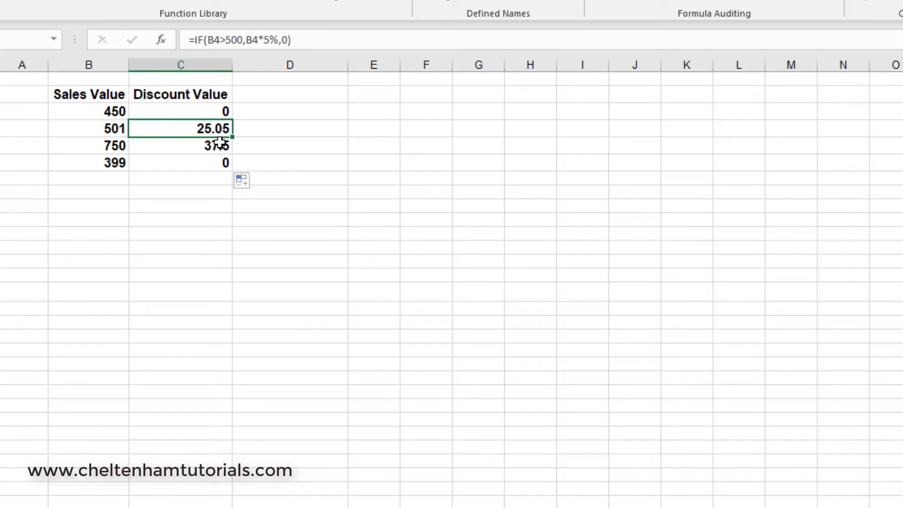
{"action": "left_click", "coordinate": [195, 147]}
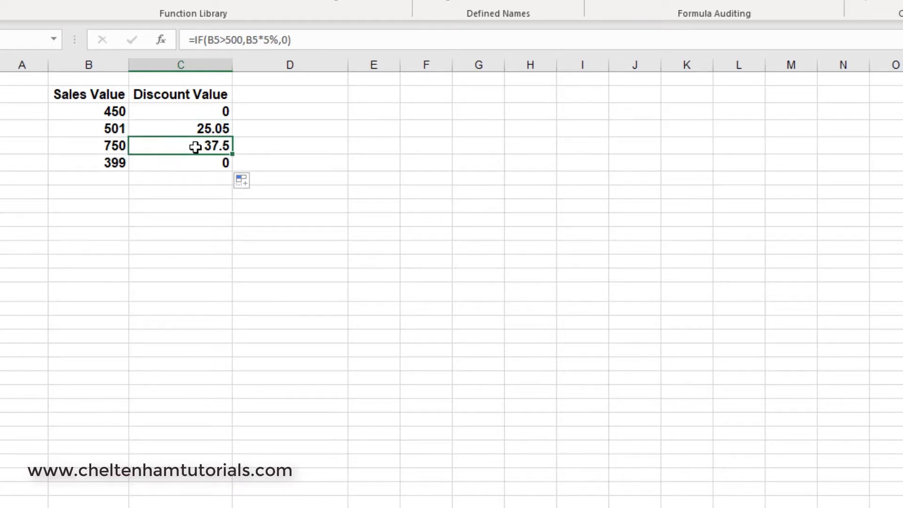
{"action": "left_click", "coordinate": [103, 165]}
{"action": "left_click", "coordinate": [198, 161]}
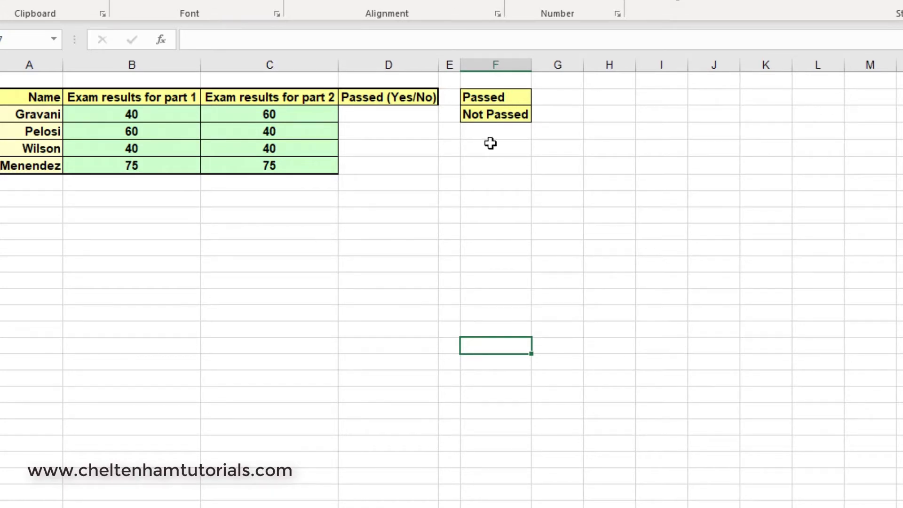
- Enter =IF(AND(B3>50,C3>50),$F$2,$F$3) in D3 to return the Passed or Not Passed label for both exam parts
{"action": "left_click", "coordinate": [492, 97]}
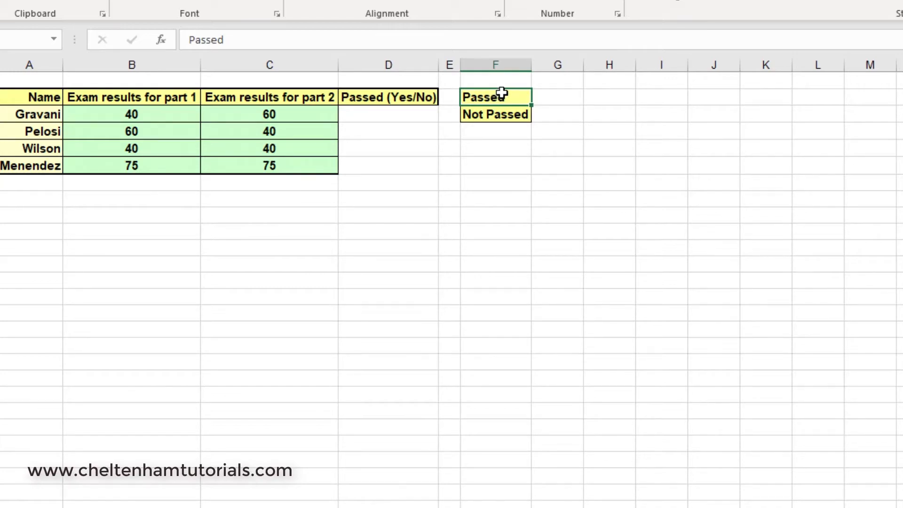
{"action": "left_click", "coordinate": [513, 120]}
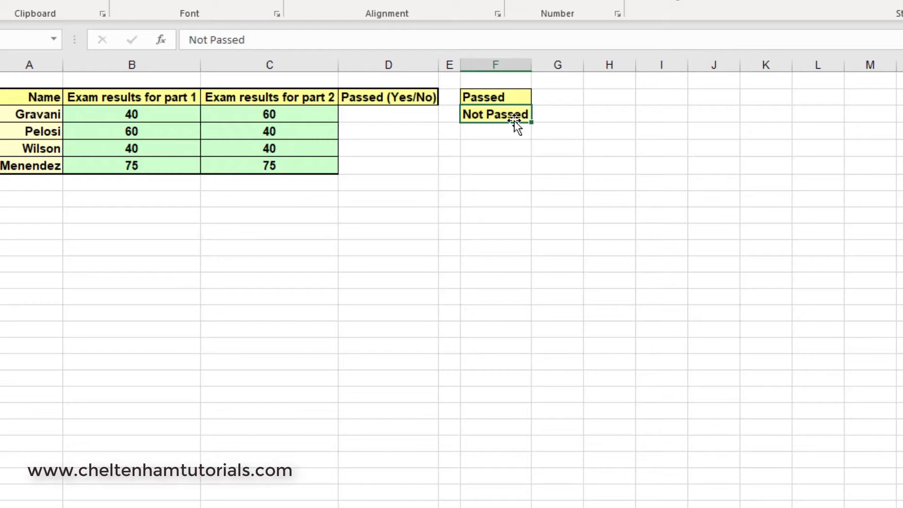
{"action": "left_click", "coordinate": [382, 116]}
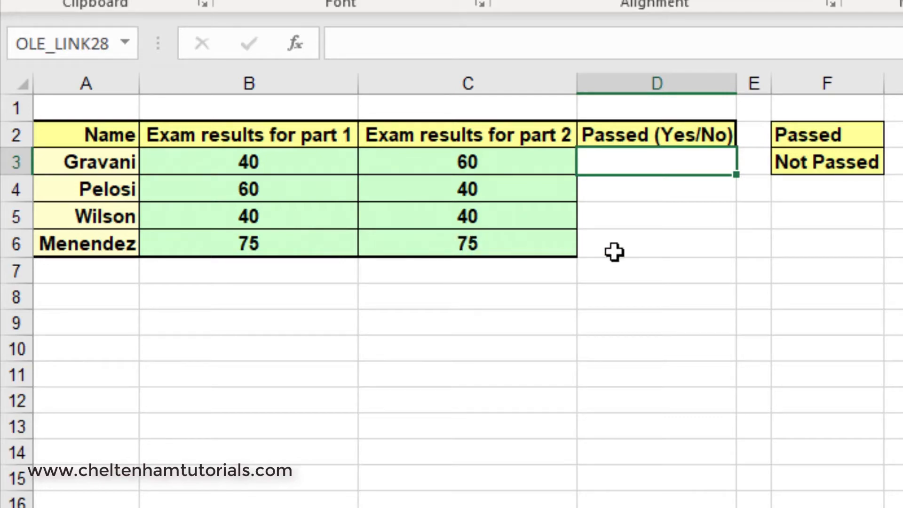
{"action": "left_click", "coordinate": [637, 168]}
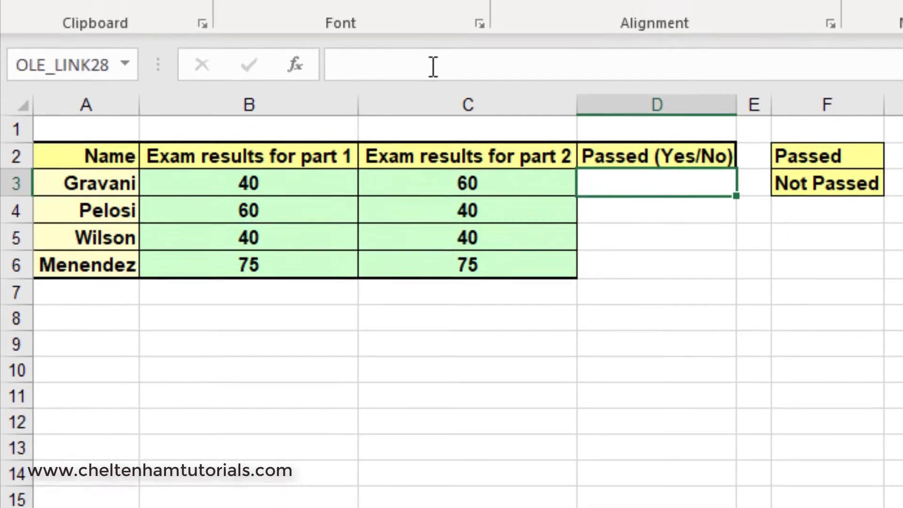
{"action": "left_click", "coordinate": [434, 45]}
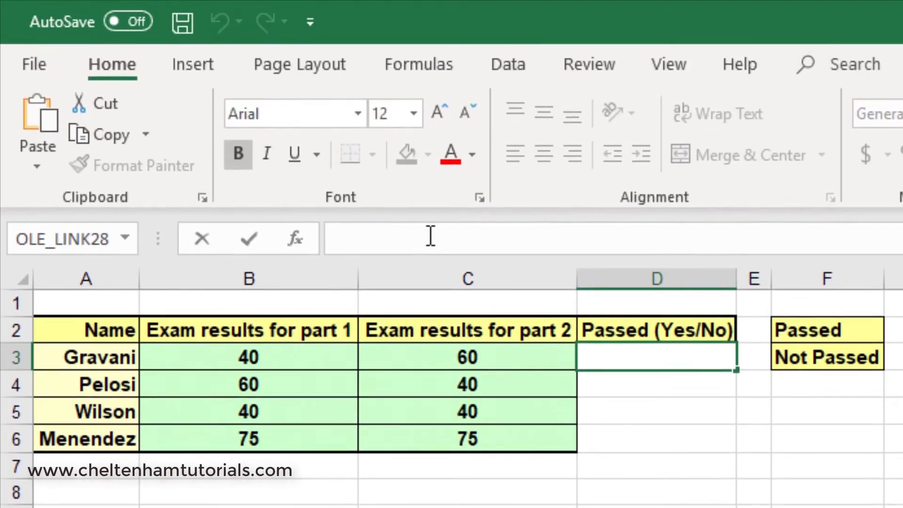
{"action": "type", "text": "=IF(AND(B3>50,C3>50),$F$2,$F$3)"}
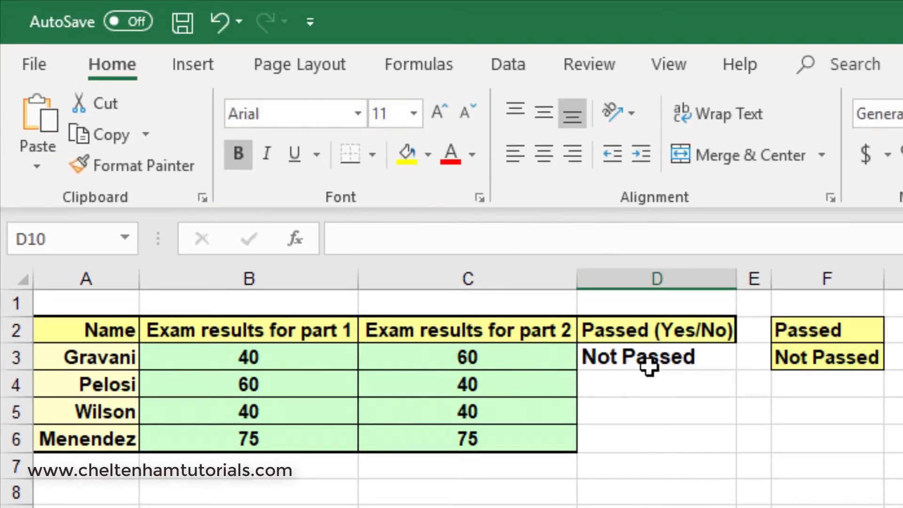
- Fill the IF/AND formula from D3 down to D6 and check the copied formula in D6
{"action": "left_click", "coordinate": [653, 361]}
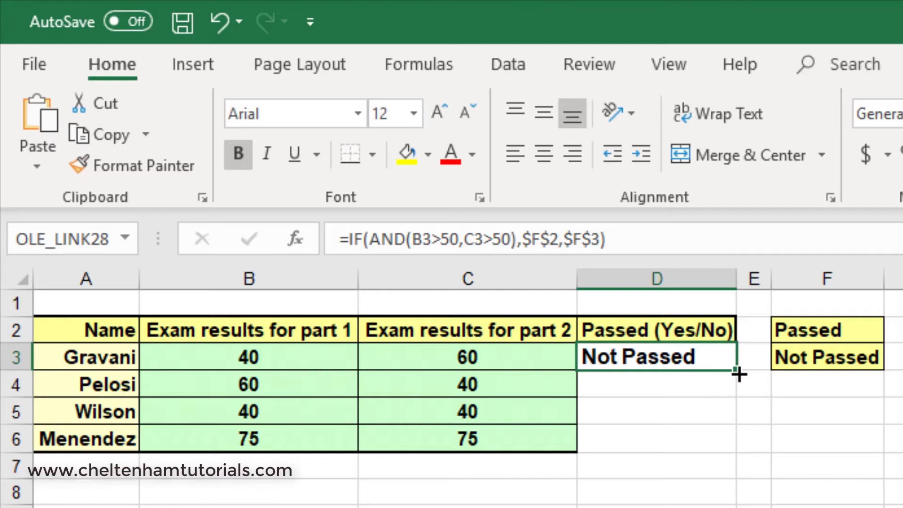
{"action": "left_click_drag", "start_coordinate": [737, 374], "coordinate": [734, 452]}
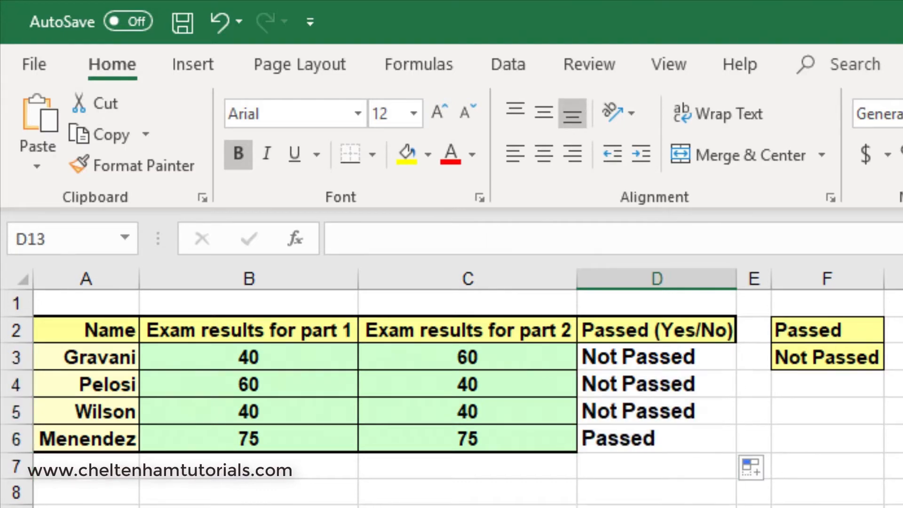
{"action": "left_click", "coordinate": [632, 440]}
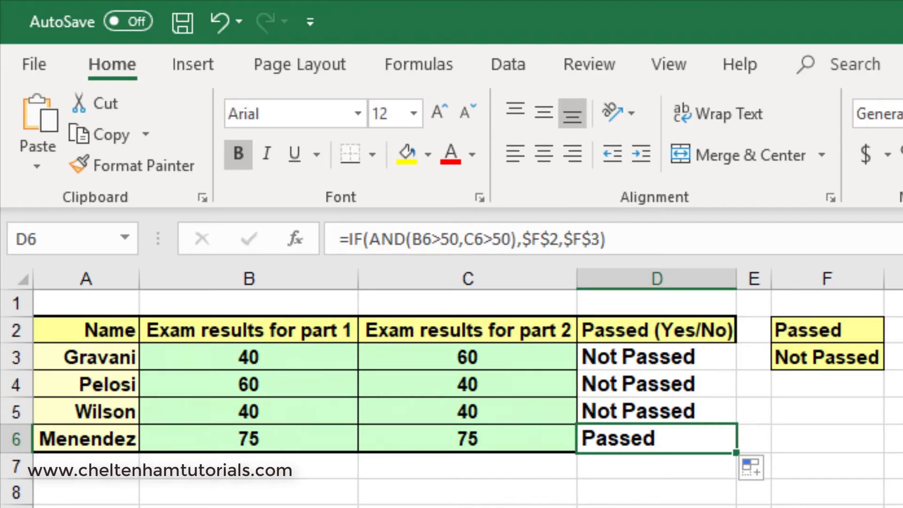
{"action": "left_click", "coordinate": [656, 507]}
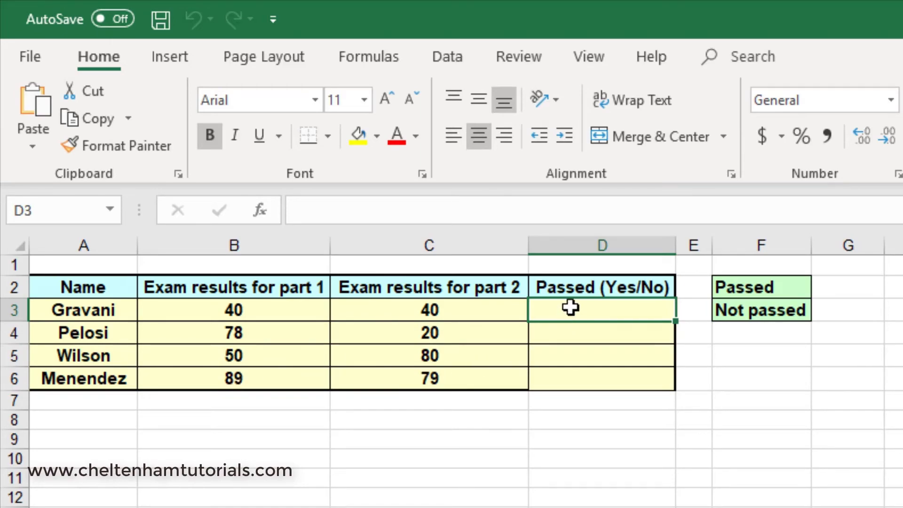
- Enter =IF(OR(B3>75,C3>75),$F$2,$F$3) in D3 so that either exam part above 75 counts as passed
{"action": "left_click", "coordinate": [426, 216]}
{"action": "type", "text": "=IF(OR(B3>75,C3>75),$F$2,$F$3)"}
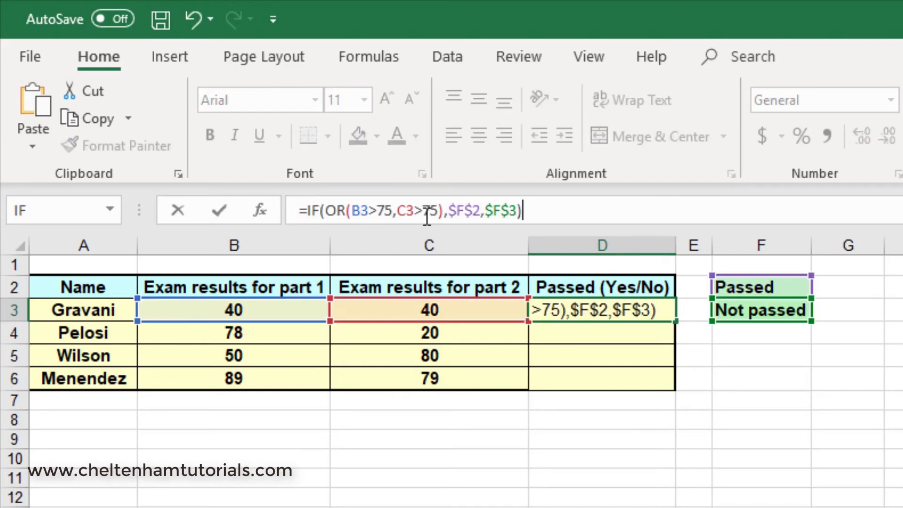
{"action": "key", "text": "Return"}
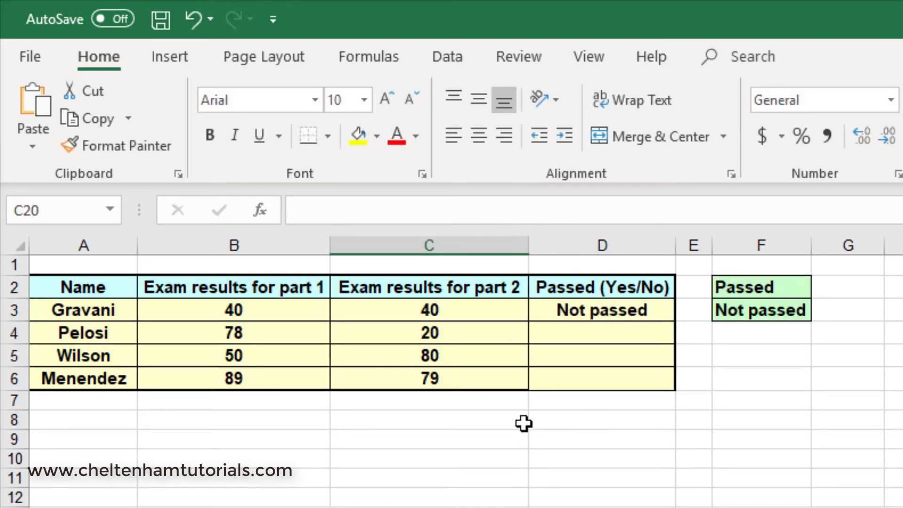
- Fill the IF/OR formula from D3 down to D6 and compare the results with the scores in columns B and C
{"action": "left_click", "coordinate": [570, 313]}
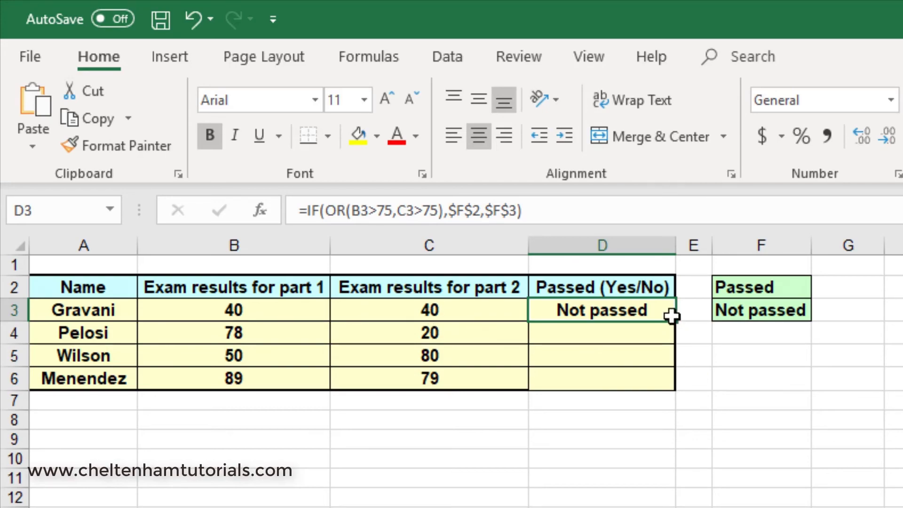
{"action": "left_click_drag", "start_coordinate": [676, 325], "coordinate": [673, 384]}
{"action": "left_click", "coordinate": [609, 507]}
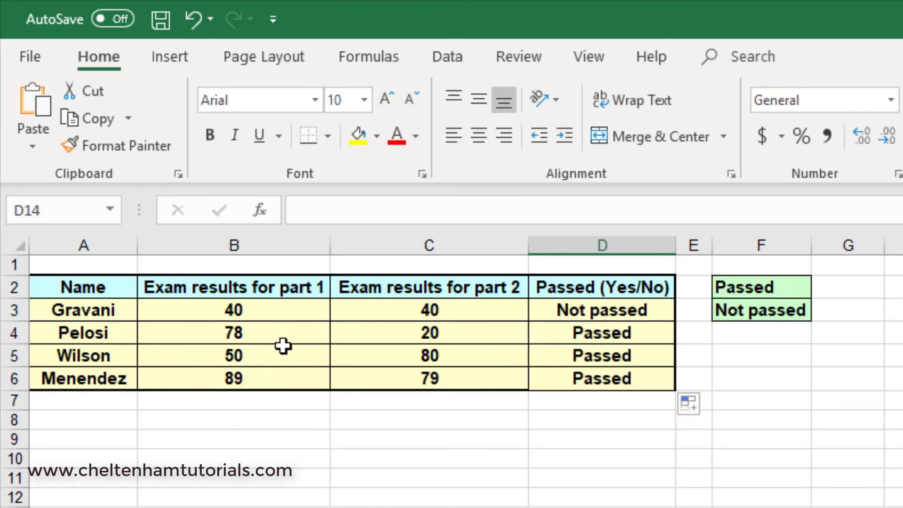
{"action": "left_click", "coordinate": [256, 339]}
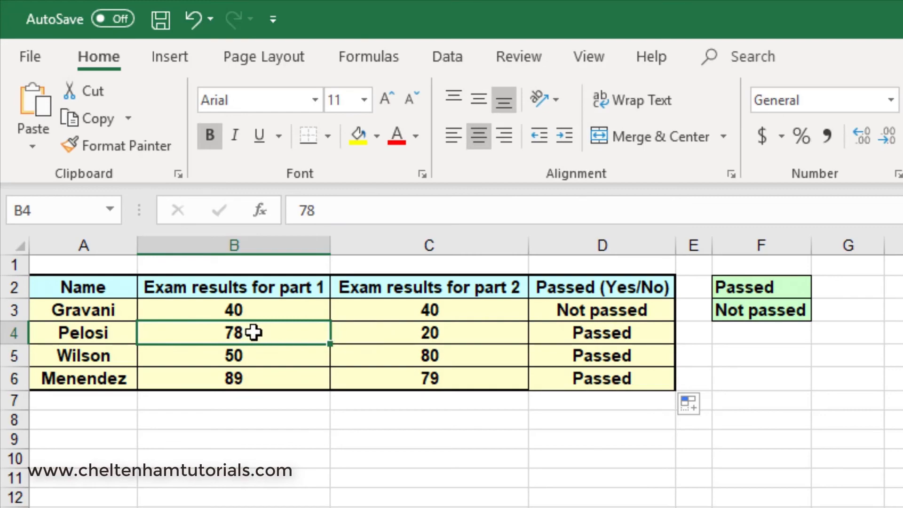
{"action": "left_click", "coordinate": [447, 348]}
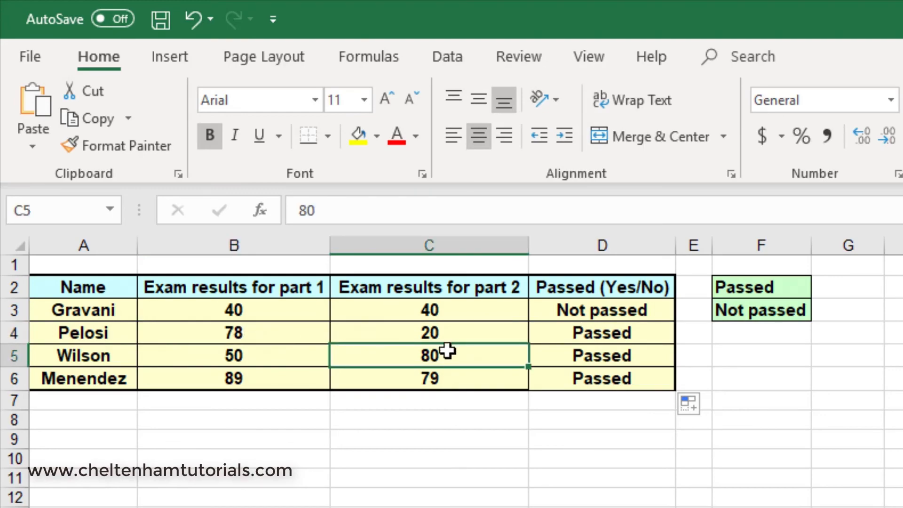
{"action": "left_click", "coordinate": [262, 380]}
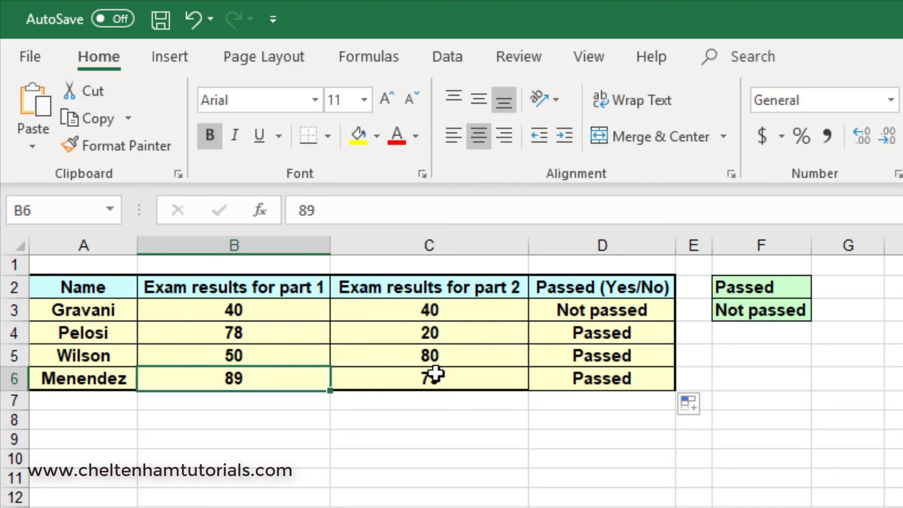
{"action": "left_click", "coordinate": [430, 377]}
{"action": "key", "text": "Right"}
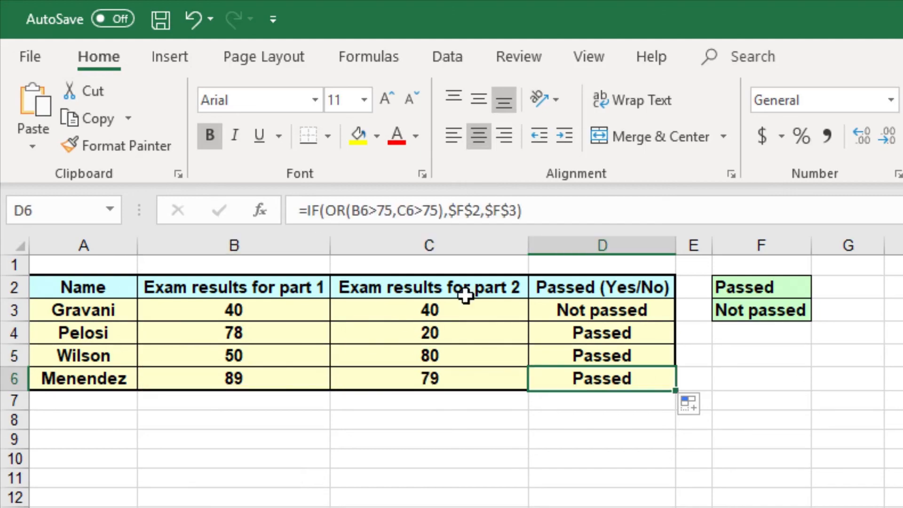